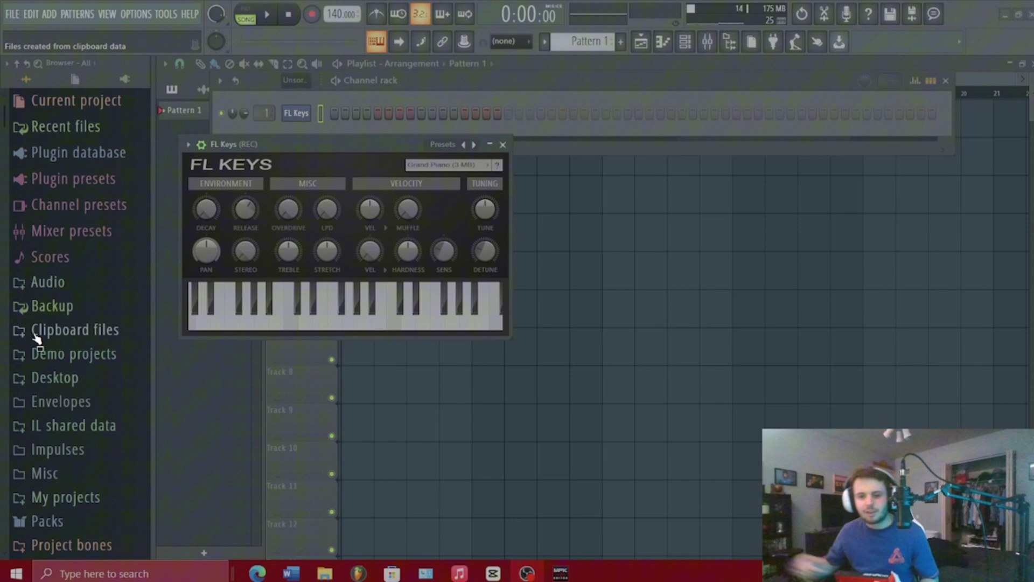
Bring the MPK Mini III Program Editor window in front of FL Studio.
click(561, 575)
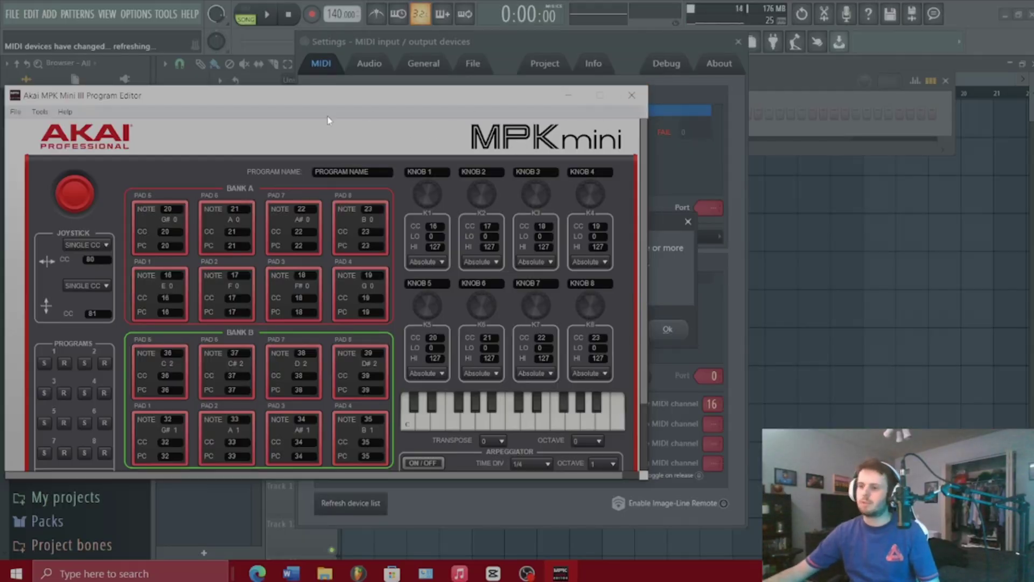
Move the Program Editor window aside to reveal FL Studio's MIDI settings and driver error.
drag(323, 102, 341, 51)
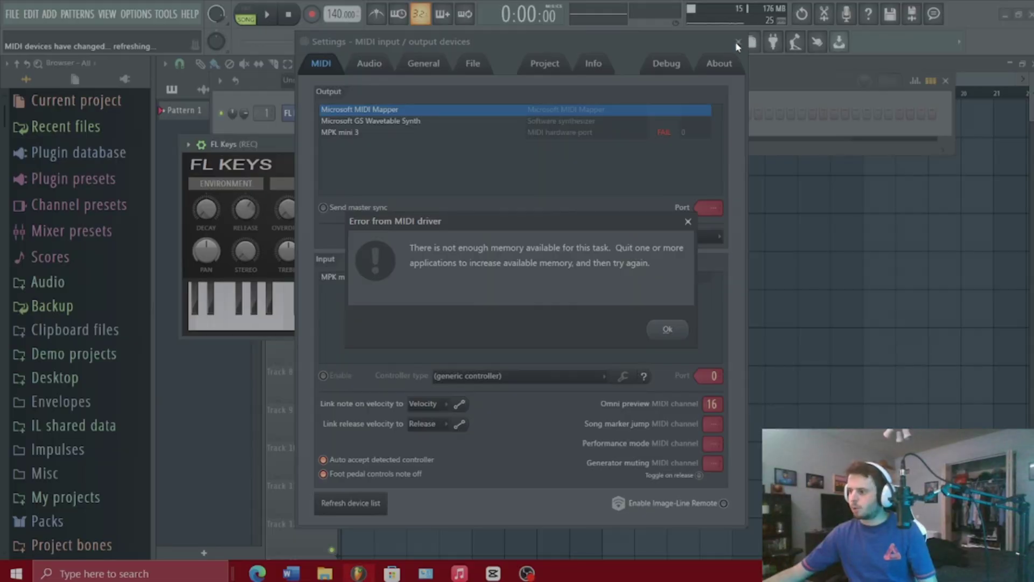
Dismiss the MIDI driver error and start a new project from the Minimal > Simple template.
click(668, 329)
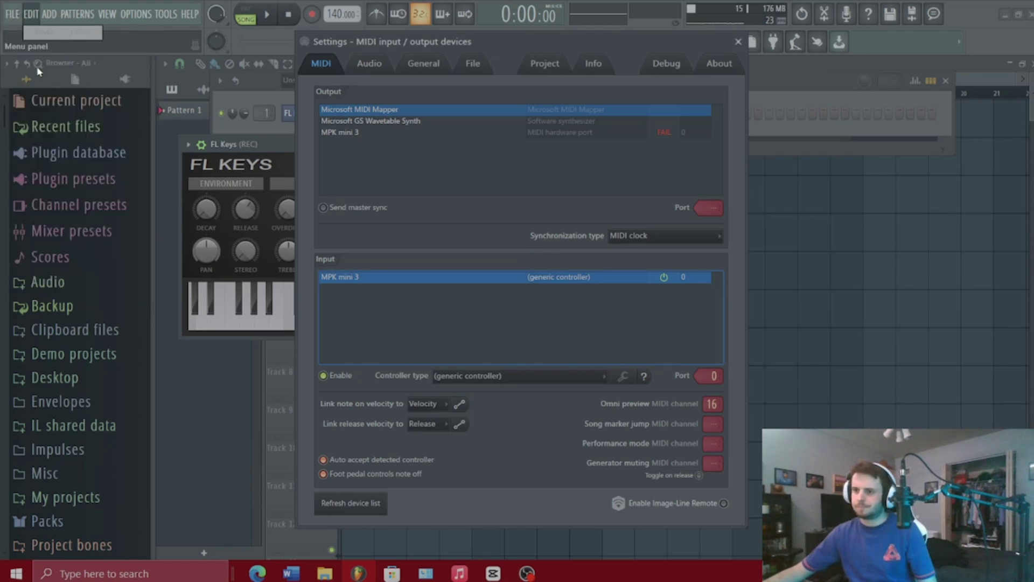
click(12, 13)
mouse_move(80, 44)
mouse_move(212, 57)
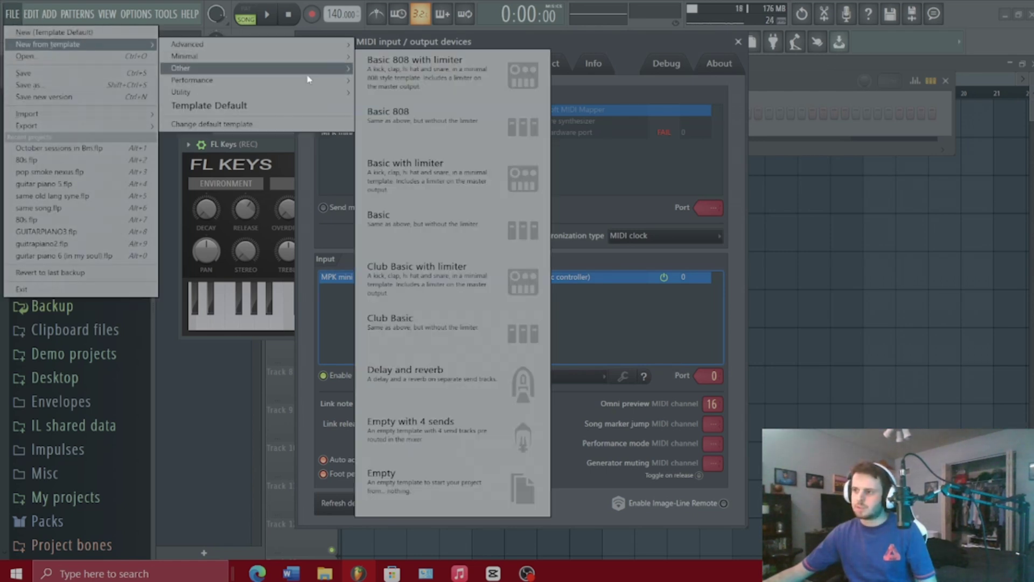
click(400, 474)
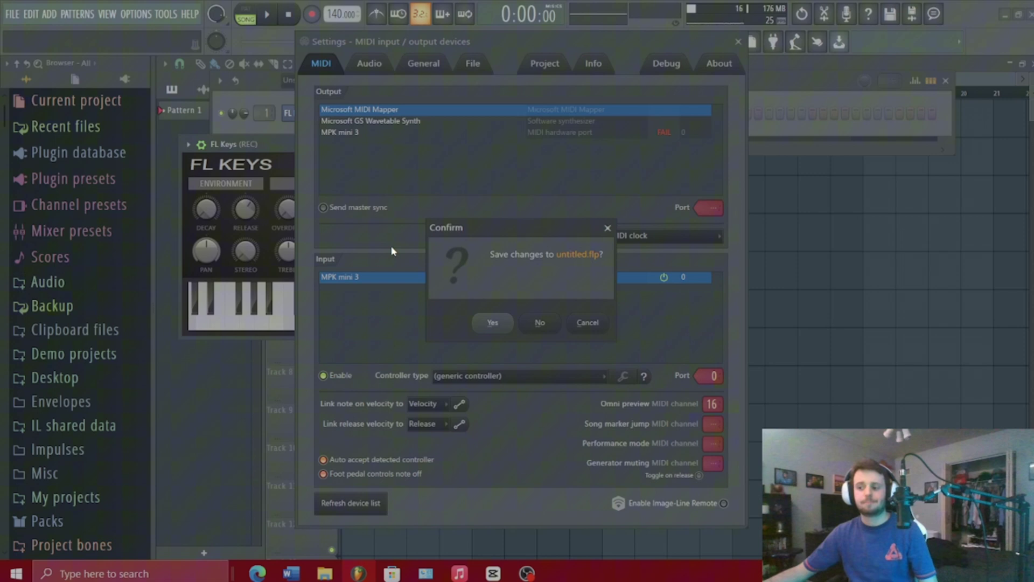
click(540, 323)
Replace the Sampler channel with FL Keys.
right_click(296, 112)
mouse_move(346, 222)
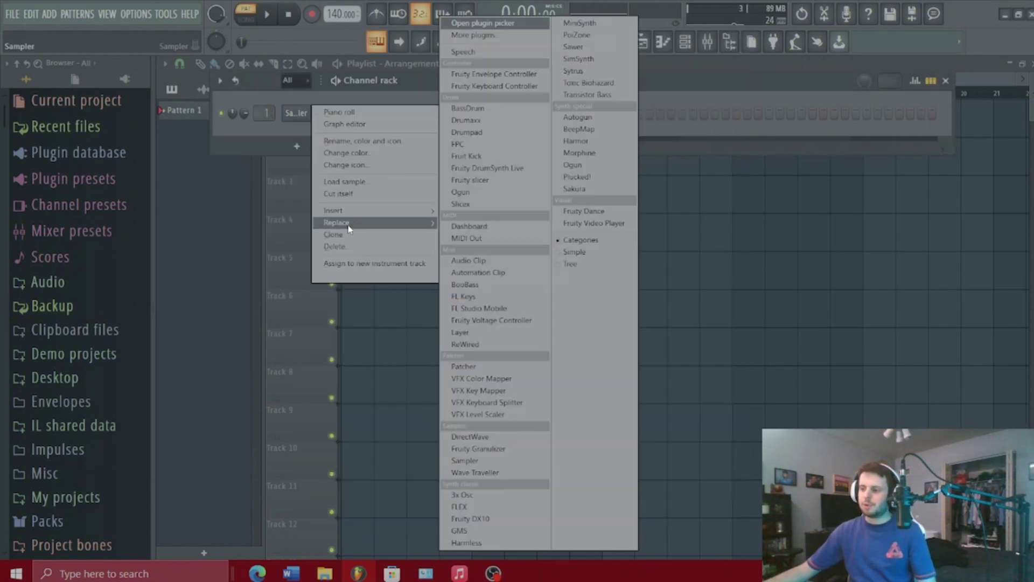
click(464, 297)
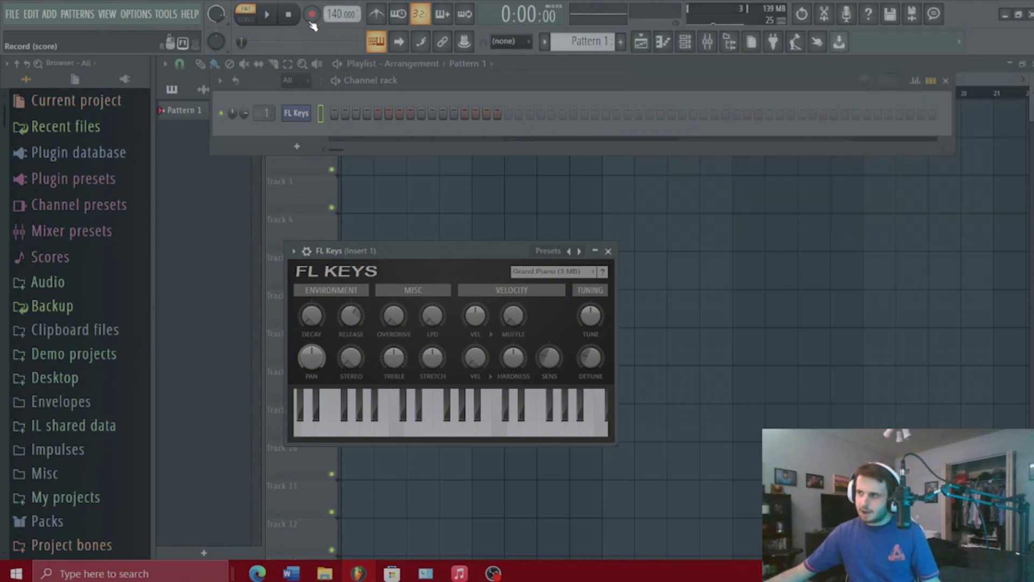
In MIDI settings, select MPK mini 3 as the output device on port 0.
click(136, 14)
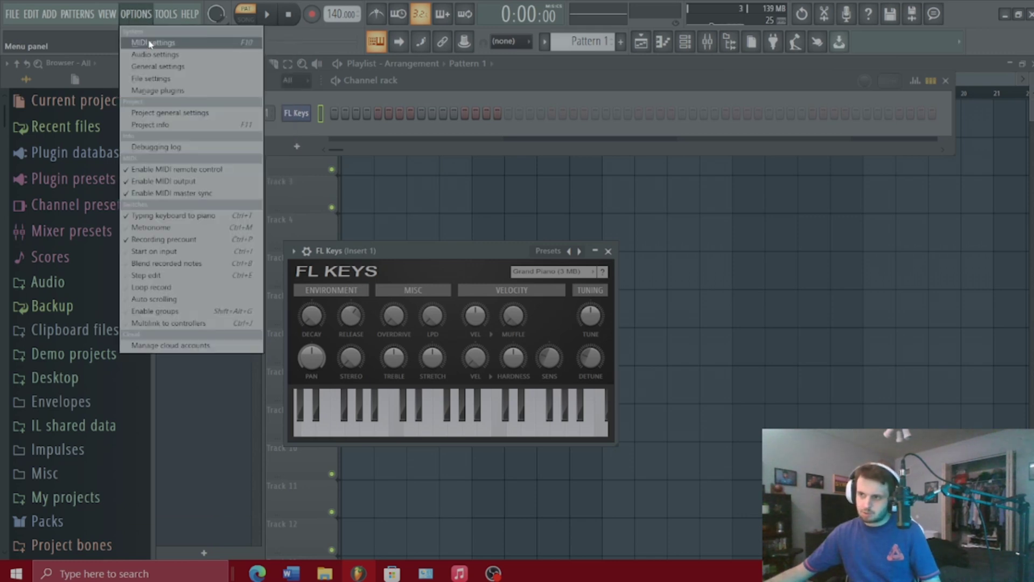
click(151, 44)
click(381, 134)
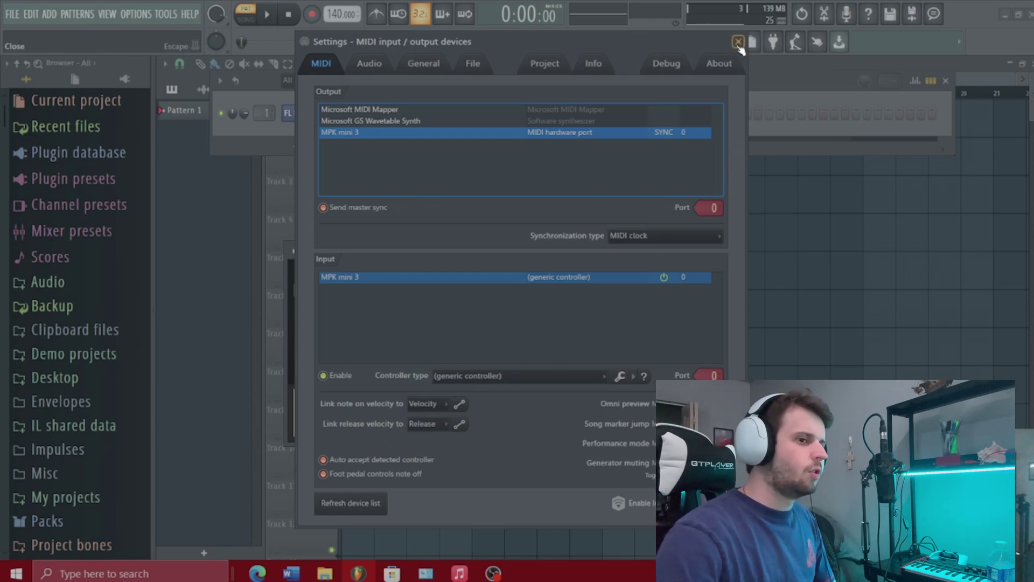
Close MIDI settings and replace the FL Keys channel with the FPC drum sampler.
click(738, 42)
right_click(307, 111)
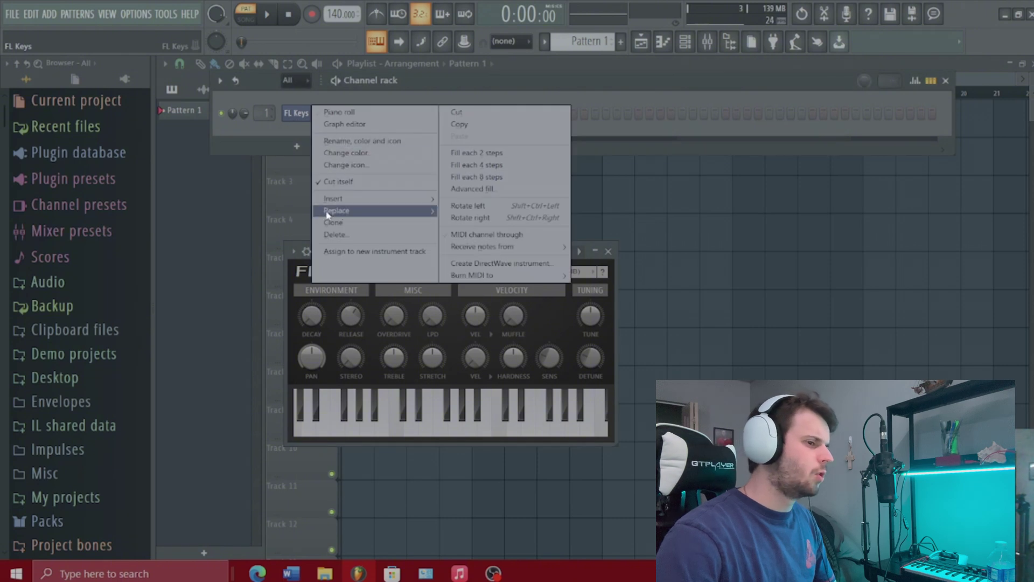
mouse_move(338, 212)
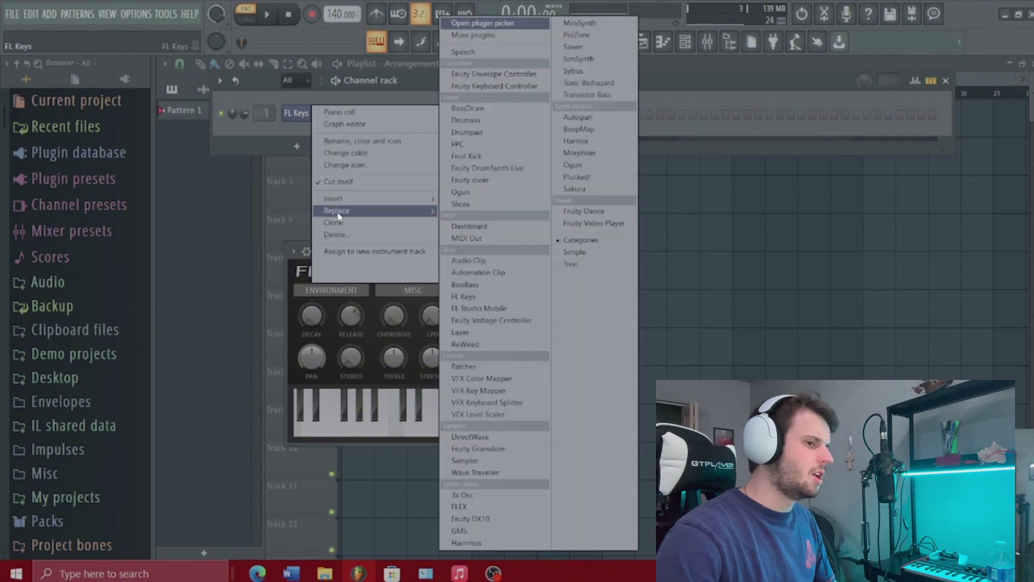
click(477, 144)
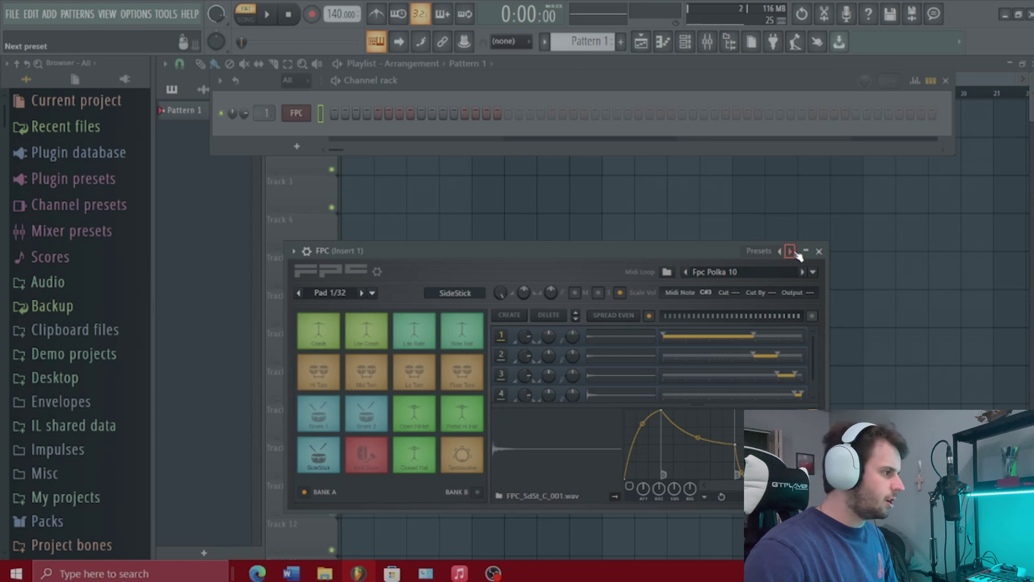
Load the FPC's Empty preset to clear all its pads.
drag(733, 254, 519, 193)
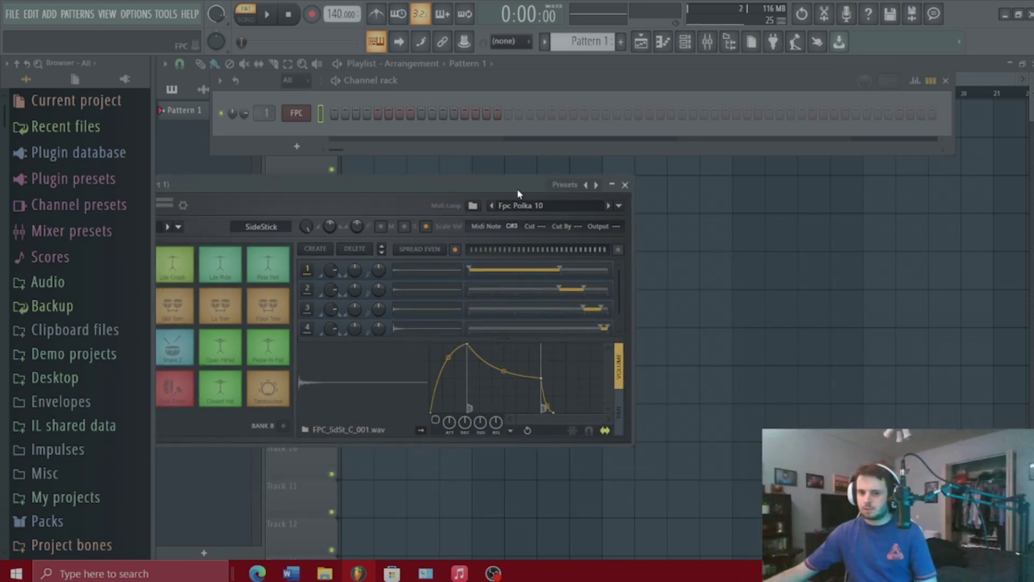
right_click(597, 185)
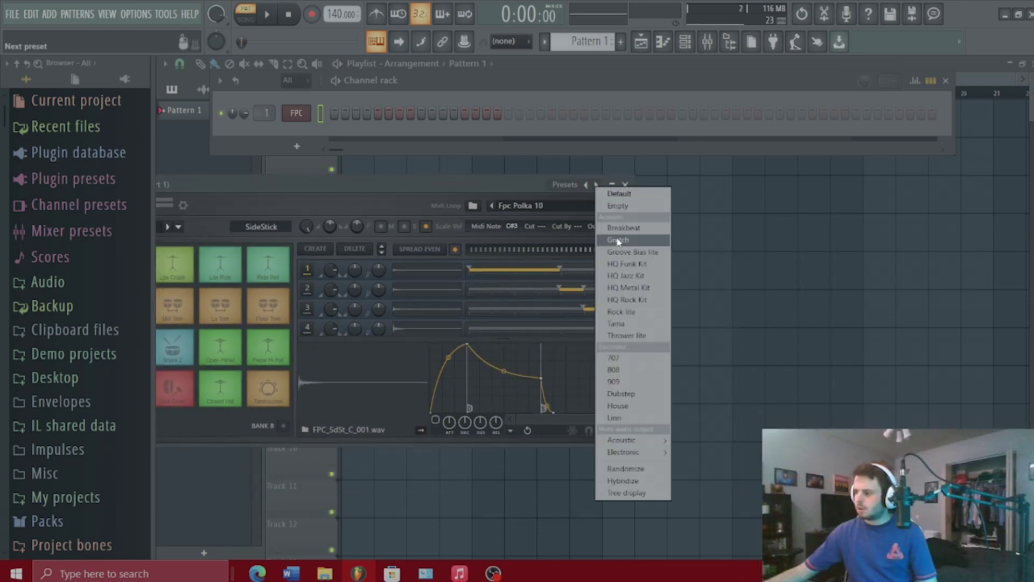
click(619, 205)
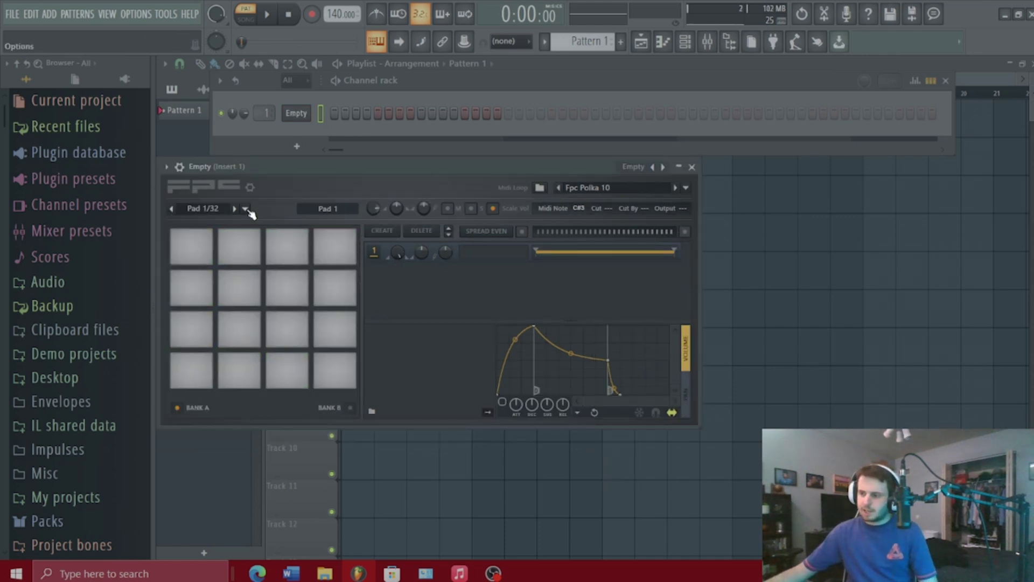
click(247, 210)
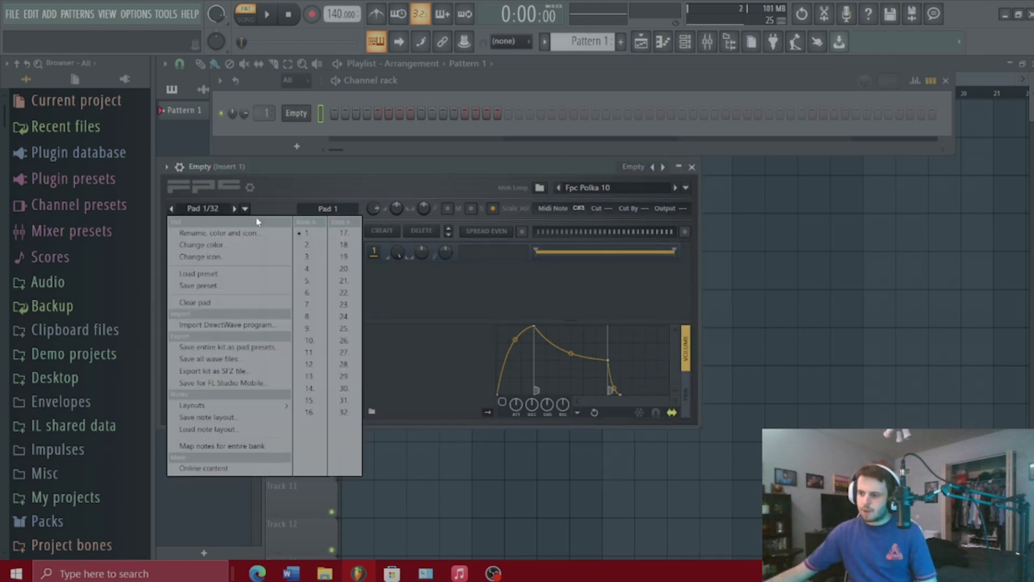
Choose 'Map notes for entire bank' so hitting each MPK Mini pad assigns FPC Bank A.
click(249, 445)
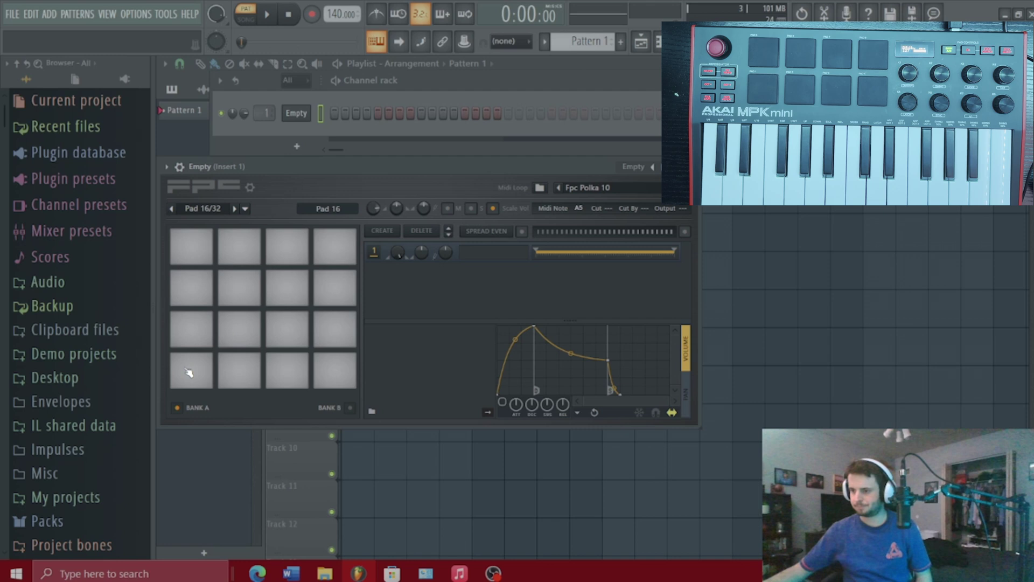
From the kit folders, place 88 Hi-Hat on Pad 4, bbw kick on Pad 1, Basic Clap on Pad 8.
scroll(16, 315, down, 6)
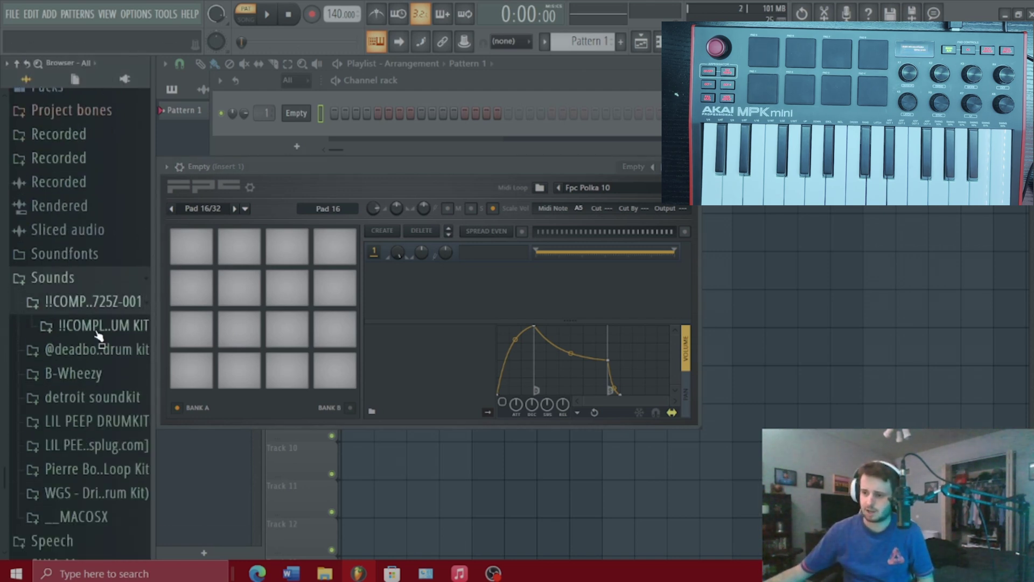
click(68, 326)
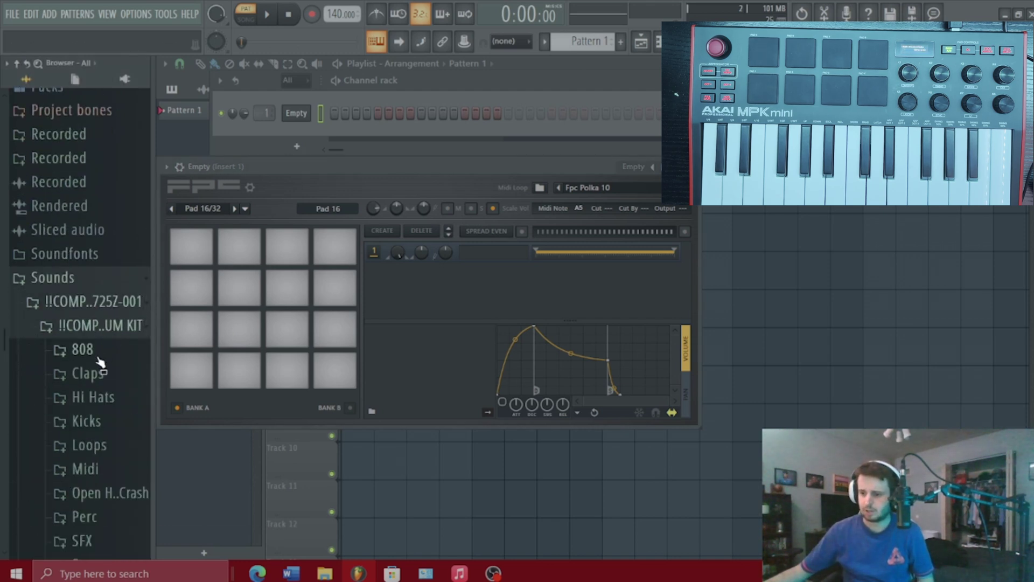
click(104, 396)
click(104, 405)
click(102, 408)
drag(102, 420, 335, 371)
click(105, 397)
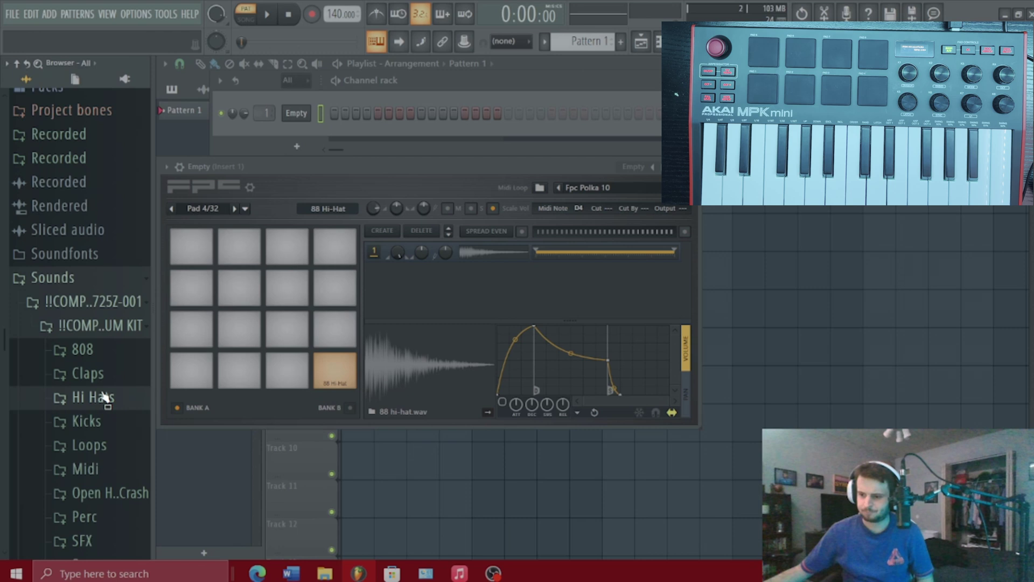
click(92, 422)
click(86, 444)
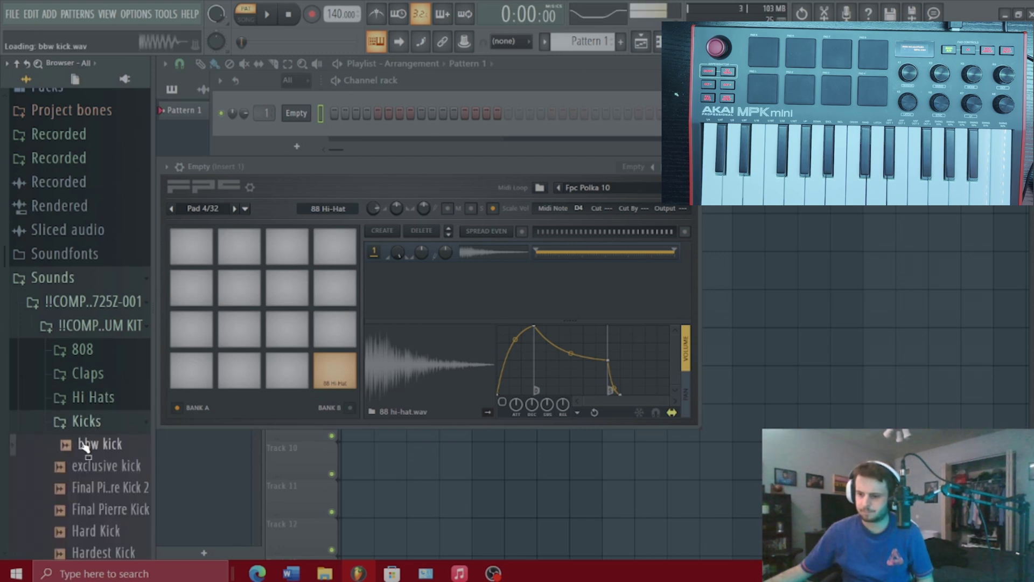
drag(87, 446, 191, 374)
click(88, 374)
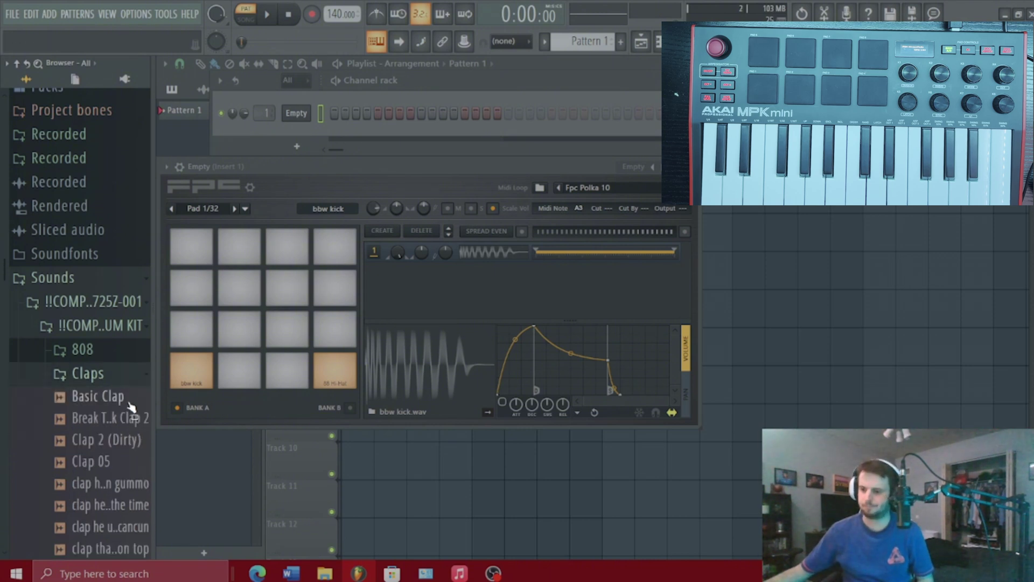
drag(110, 397, 336, 332)
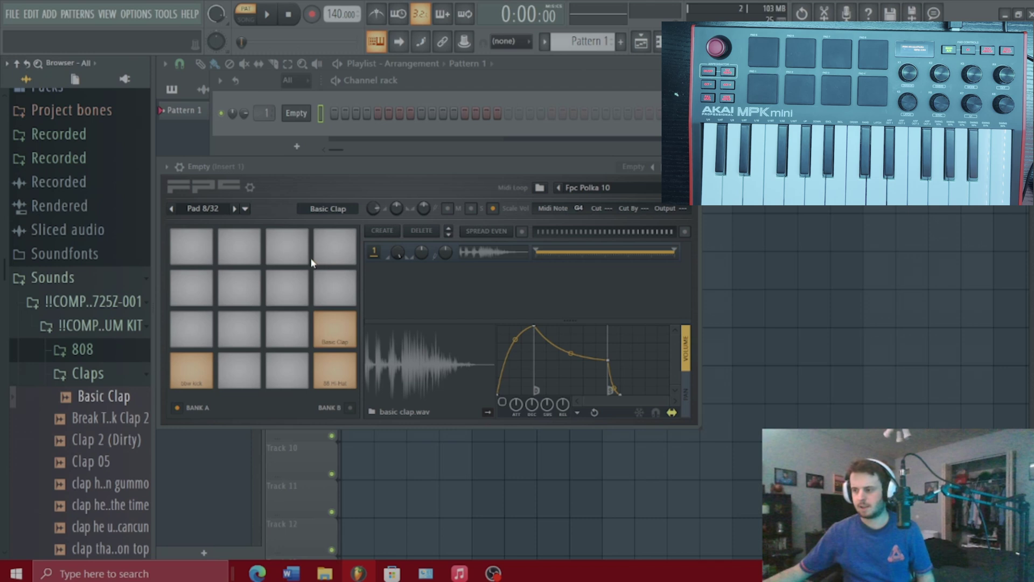